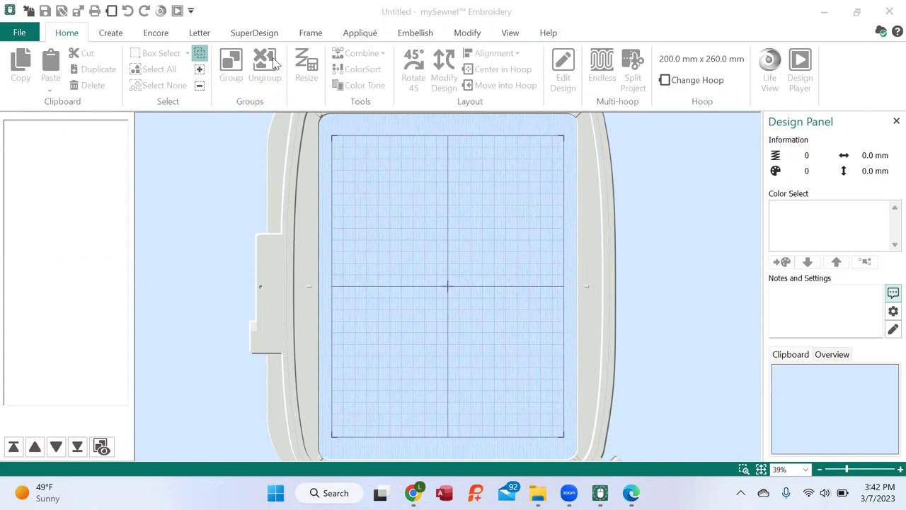
In Font Manager, start a font import from embroideries named 'Jam and Berries'.
{"action": "scroll", "coordinate": [274, 64], "scroll_direction": "down", "scroll_amount": 3}
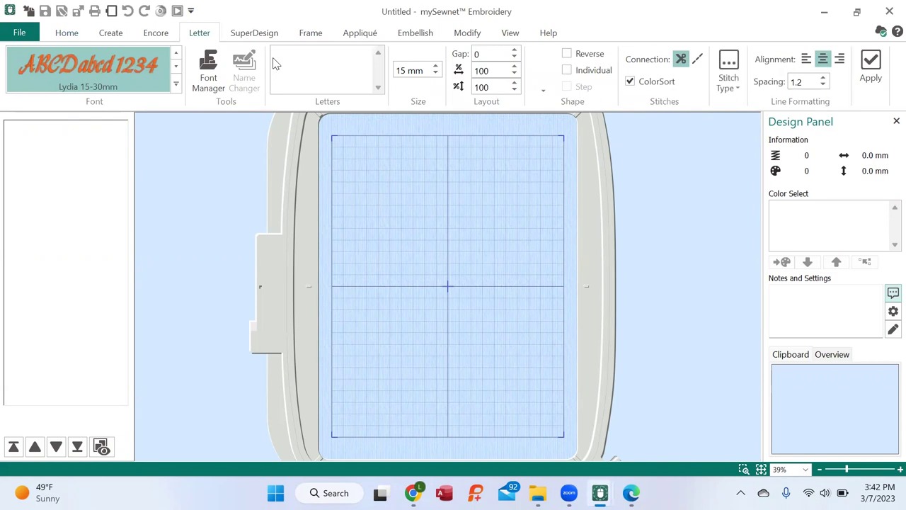
{"action": "left_click", "coordinate": [206, 71]}
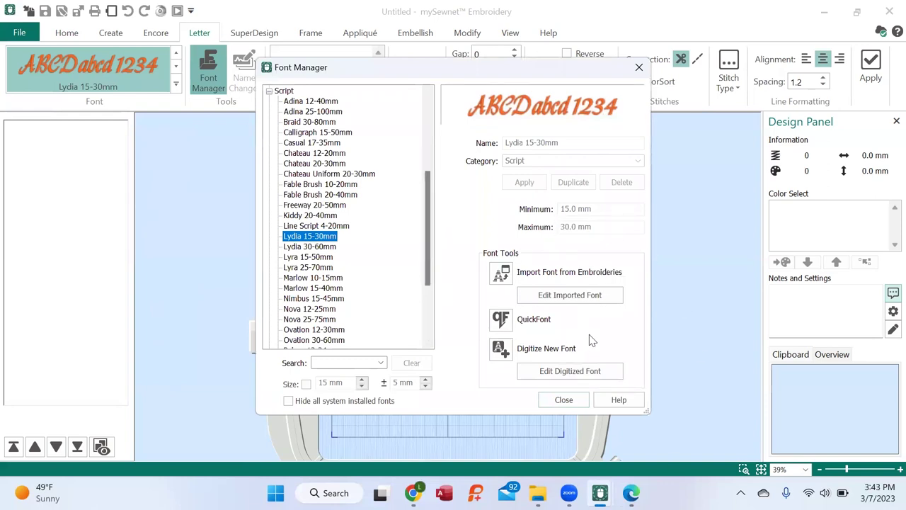
{"action": "left_click", "coordinate": [500, 276]}
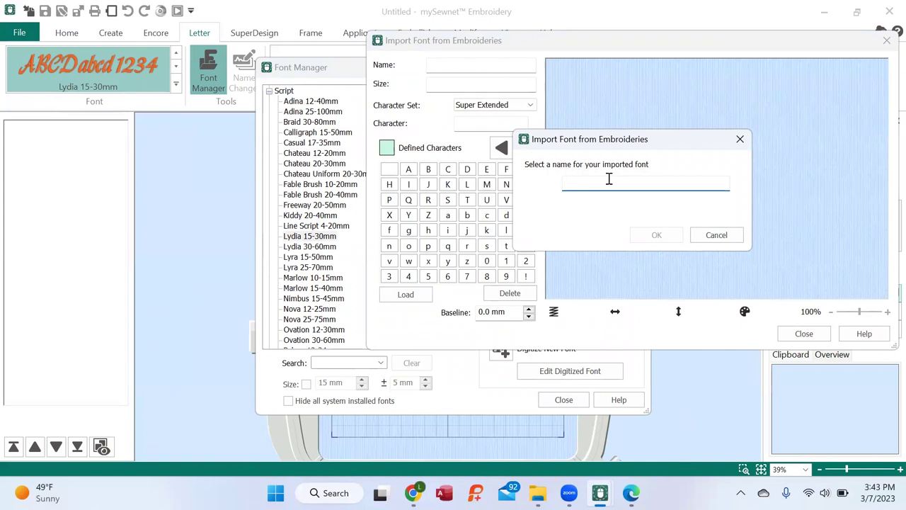
{"action": "type", "text": "Jam and Berr"}
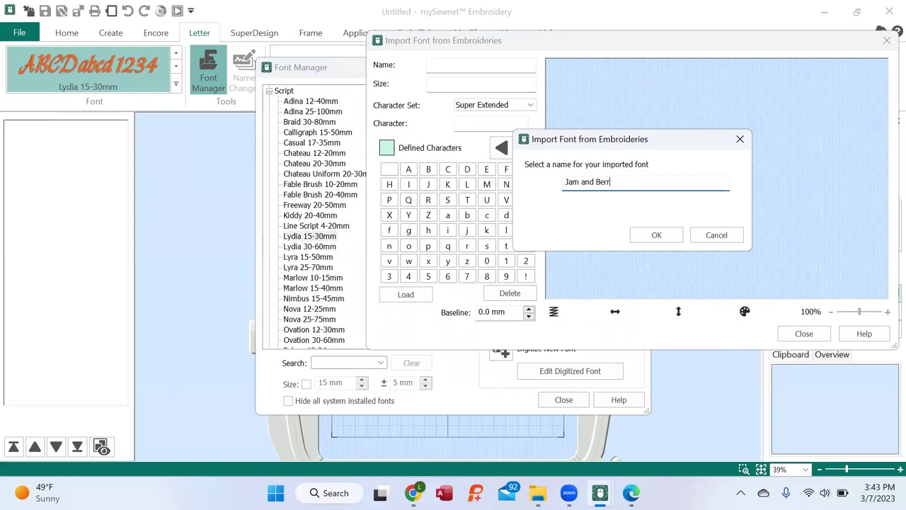
{"action": "type", "text": "ies"}
Confirm the font name and load A from Desktop's jam and berries font folder as character A.
{"action": "left_click", "coordinate": [663, 236]}
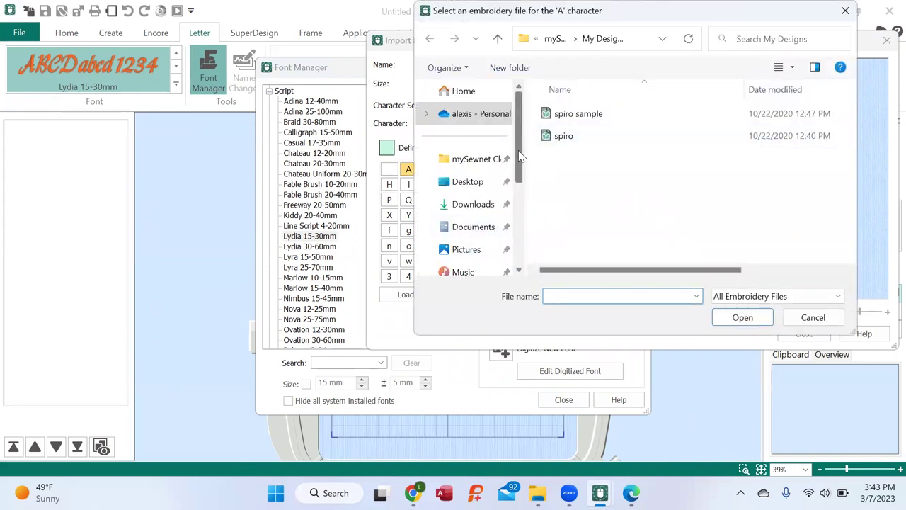
{"action": "left_click", "coordinate": [466, 183]}
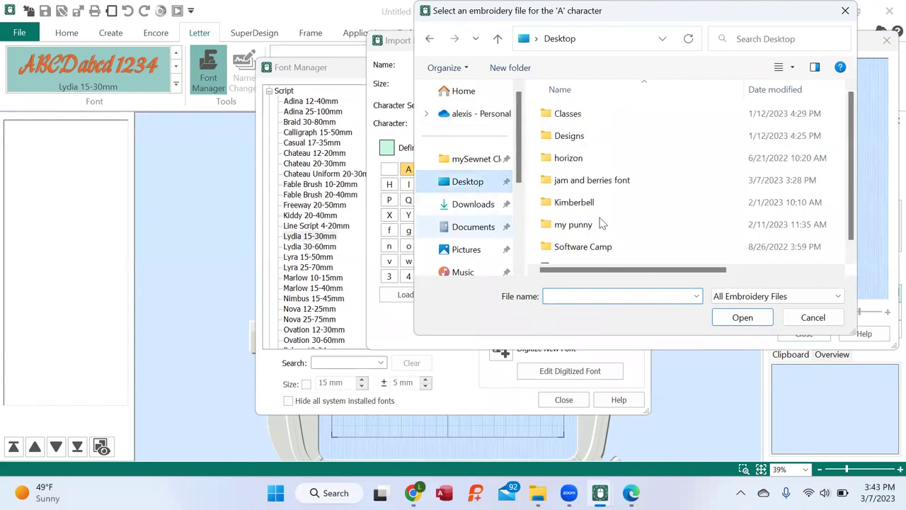
{"action": "double_click", "coordinate": [609, 178]}
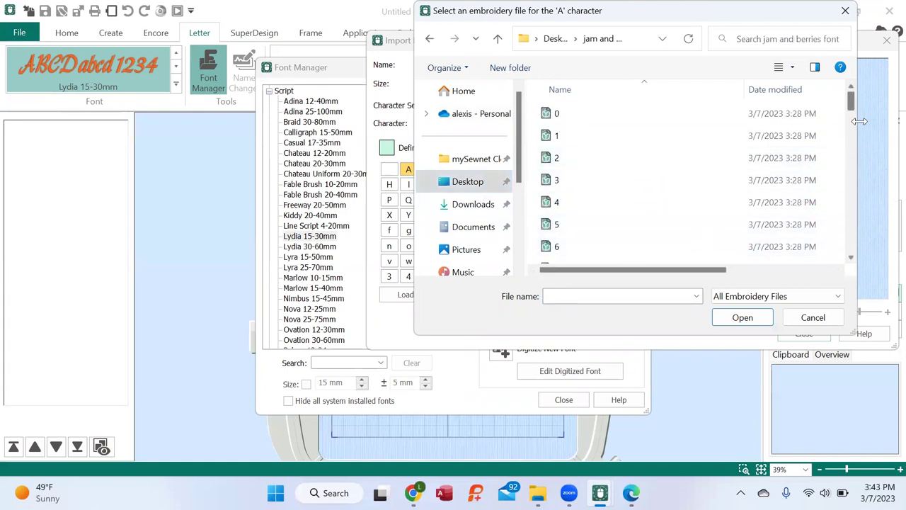
{"action": "left_click_drag", "start_coordinate": [852, 104], "coordinate": [853, 124]}
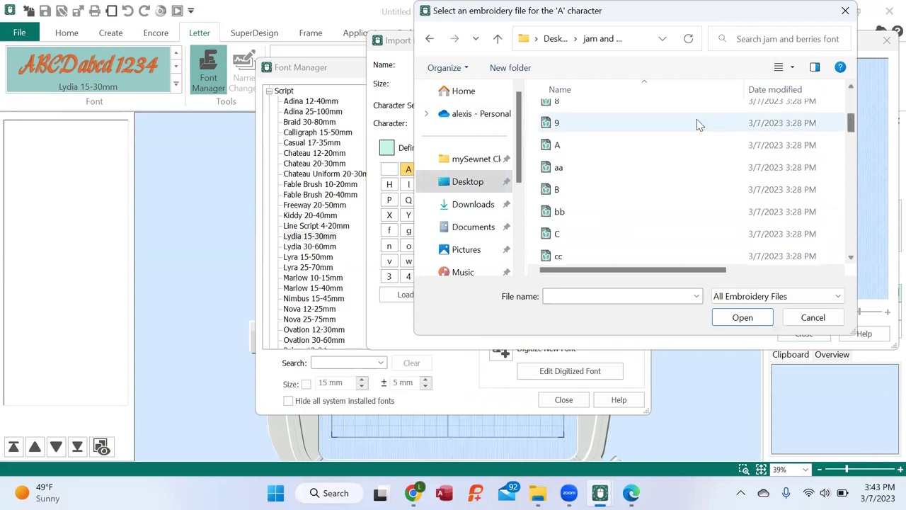
{"action": "left_click", "coordinate": [627, 145]}
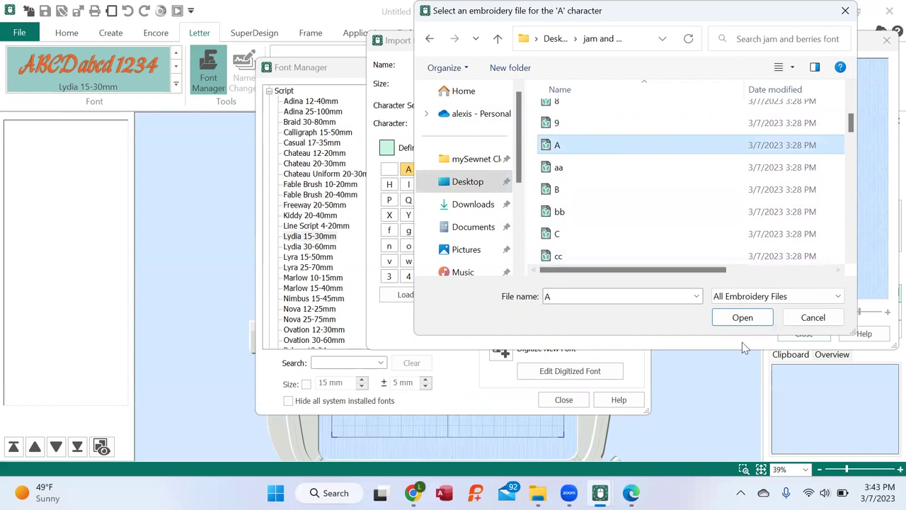
{"action": "left_click", "coordinate": [743, 318]}
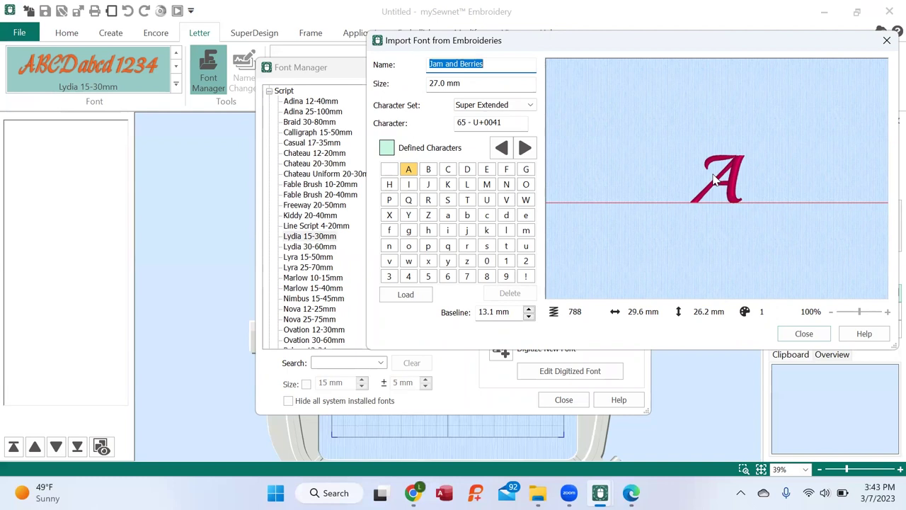
{"action": "left_click", "coordinate": [826, 16]}
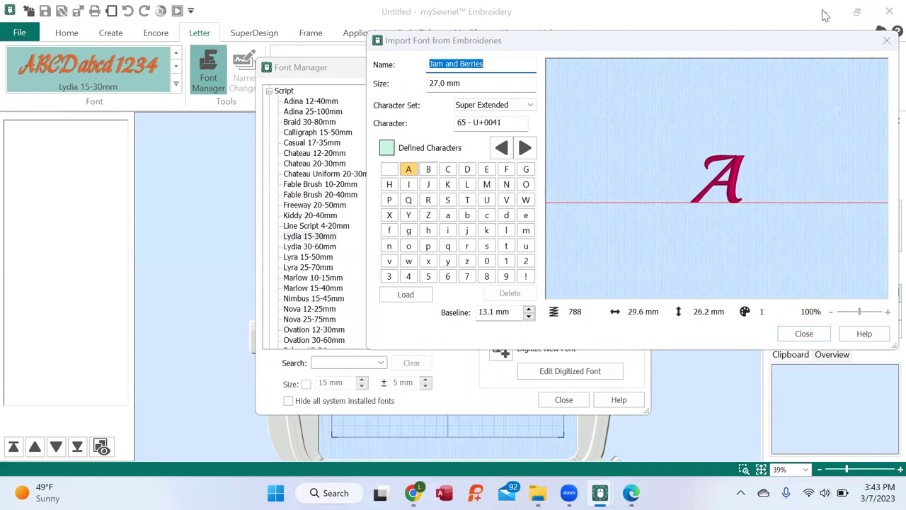
{"action": "left_click", "coordinate": [856, 13]}
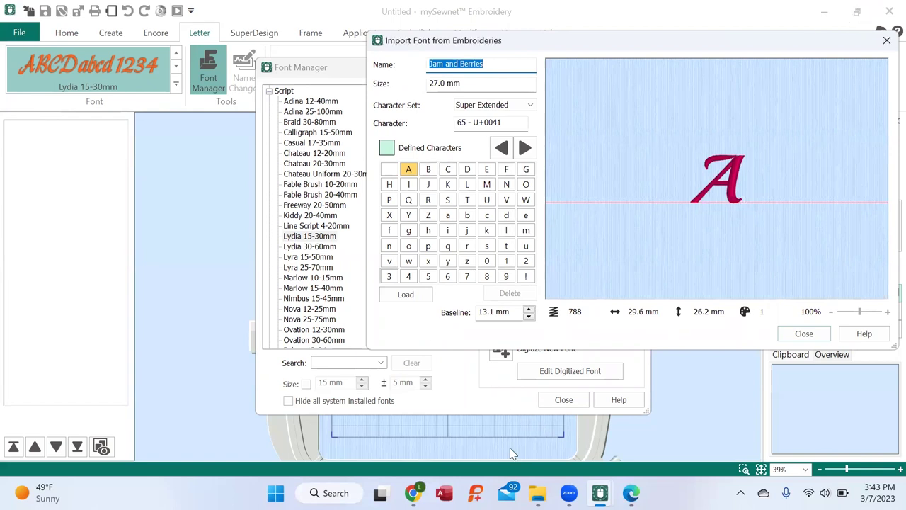
Open File Explorer on Desktop's jam and berries font folder, narrowed beside the import window.
{"action": "left_click", "coordinate": [538, 492]}
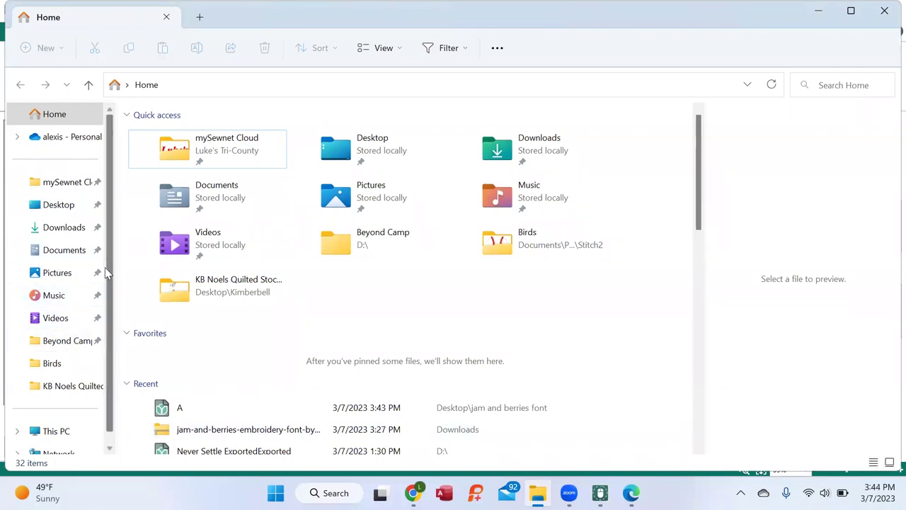
{"action": "left_click", "coordinate": [63, 207]}
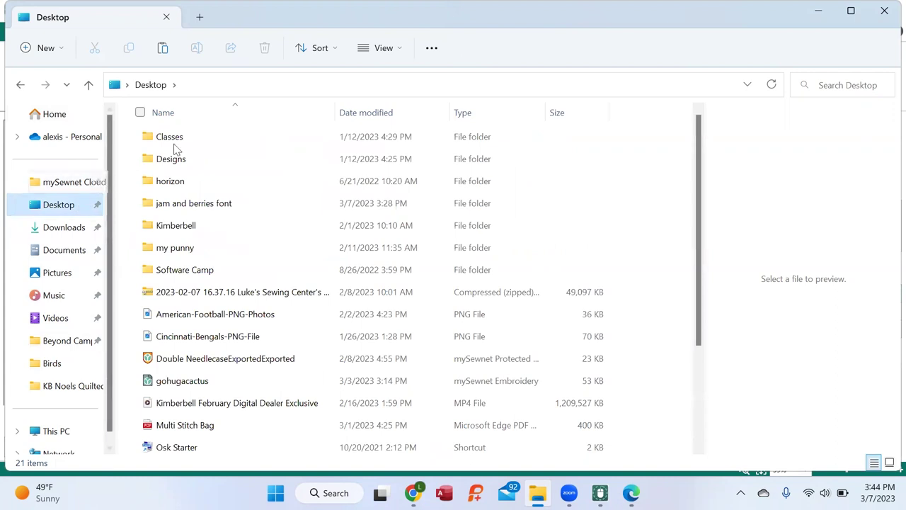
{"action": "double_click", "coordinate": [222, 203]}
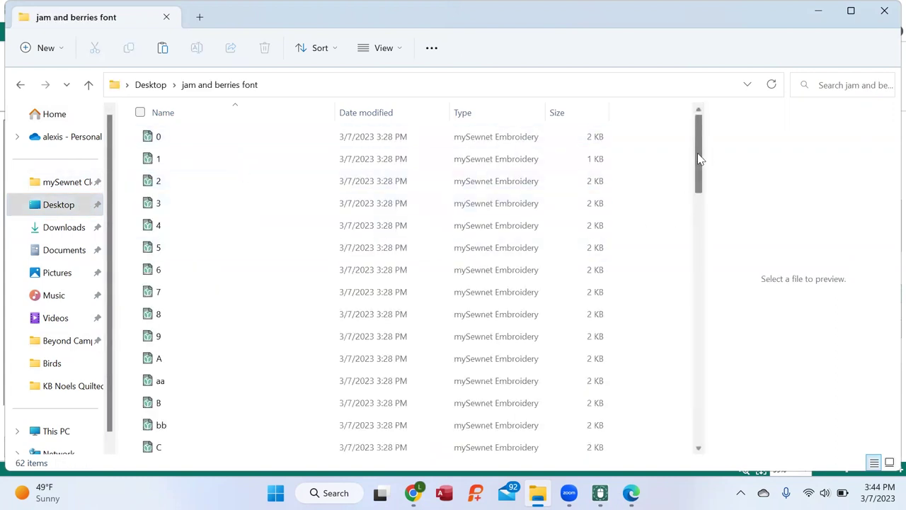
{"action": "left_click_drag", "start_coordinate": [700, 163], "coordinate": [699, 203]}
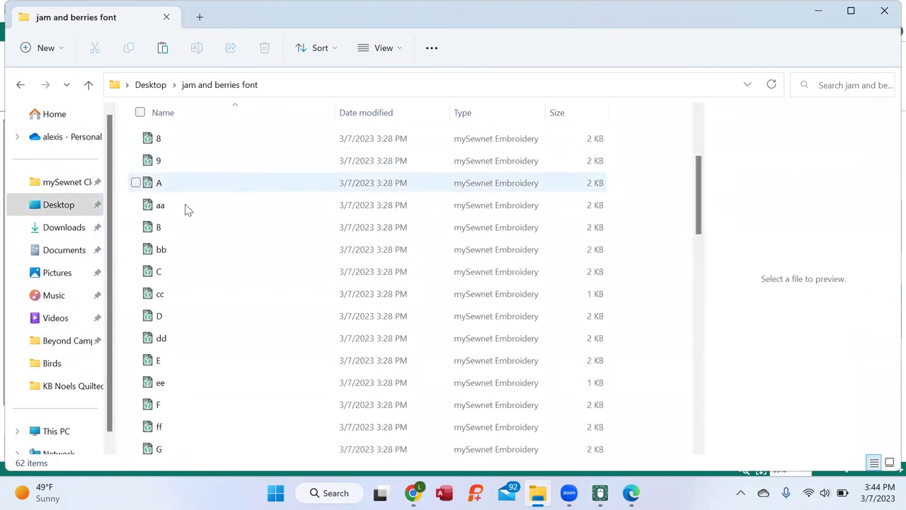
{"action": "left_click", "coordinate": [853, 13]}
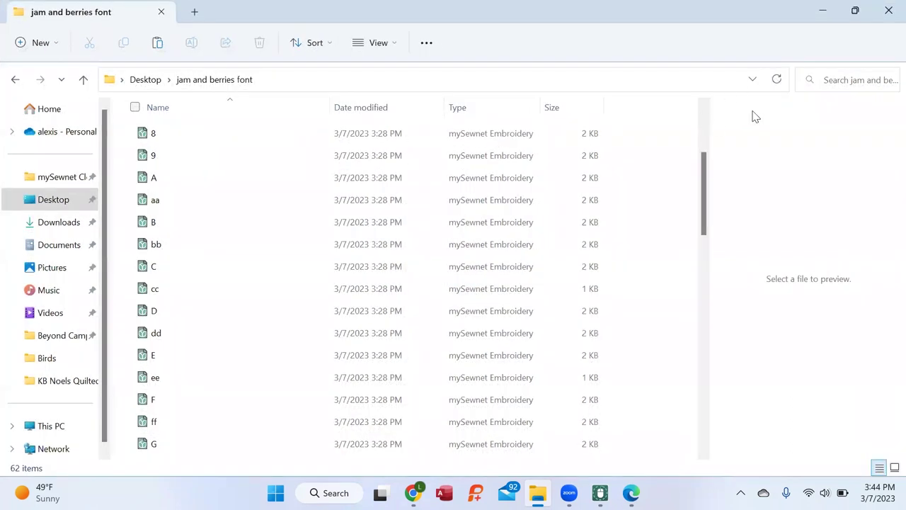
{"action": "left_click", "coordinate": [856, 12]}
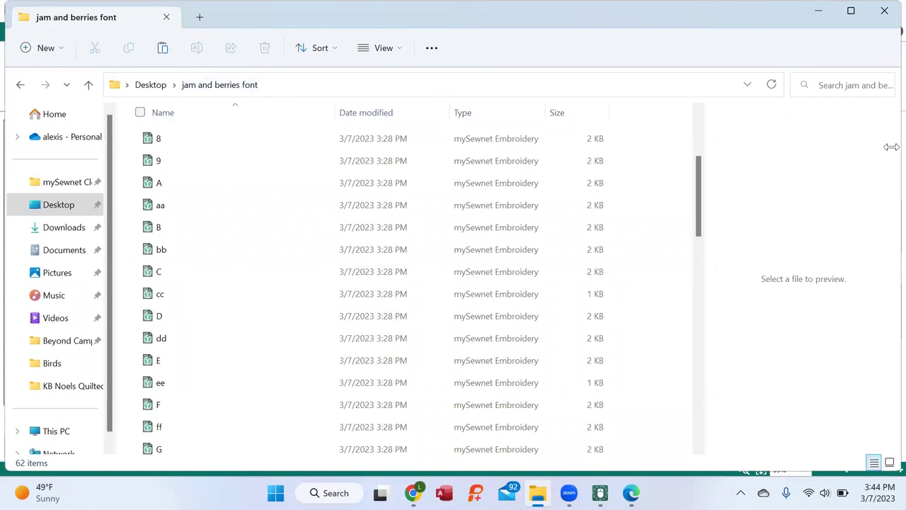
{"action": "left_click_drag", "start_coordinate": [891, 147], "coordinate": [461, 147]}
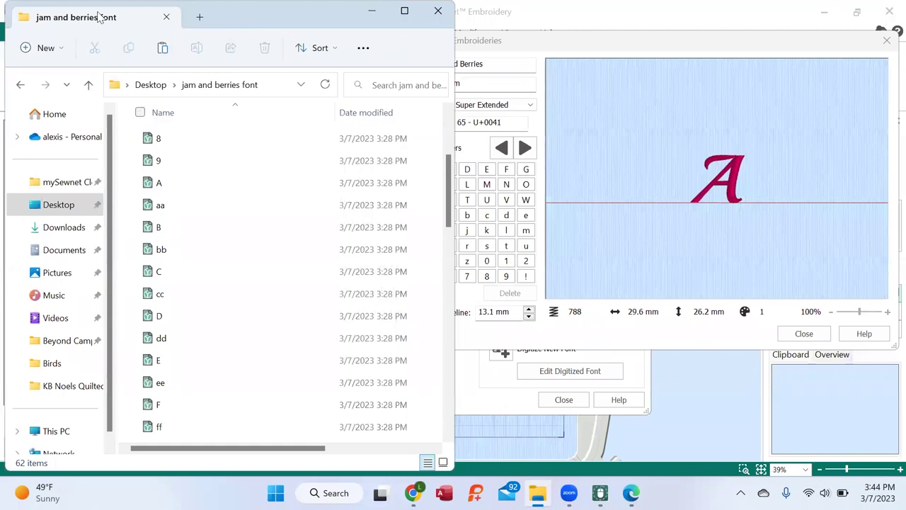
Drag the B, C and D files onto the font's B, C and D characters.
{"action": "left_click", "coordinate": [59, 19]}
{"action": "left_click_drag", "start_coordinate": [454, 146], "coordinate": [301, 147]}
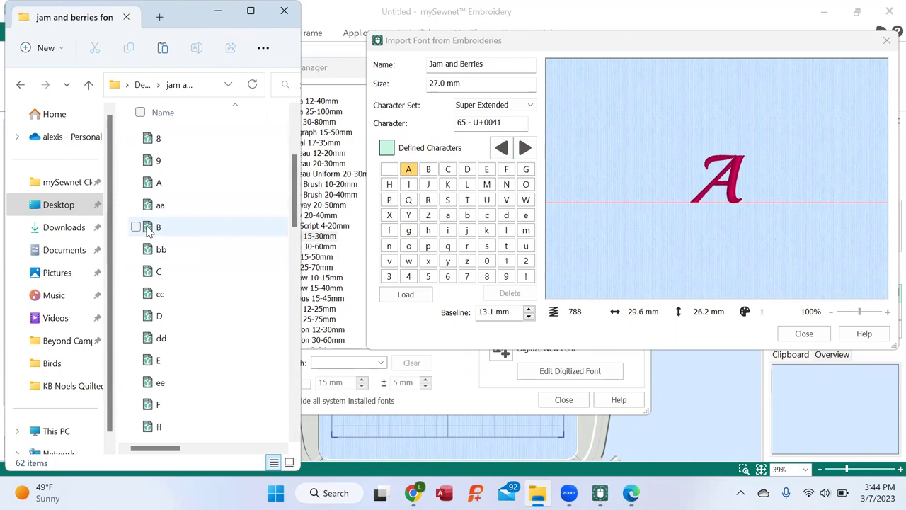
{"action": "left_click_drag", "start_coordinate": [149, 230], "coordinate": [429, 178]}
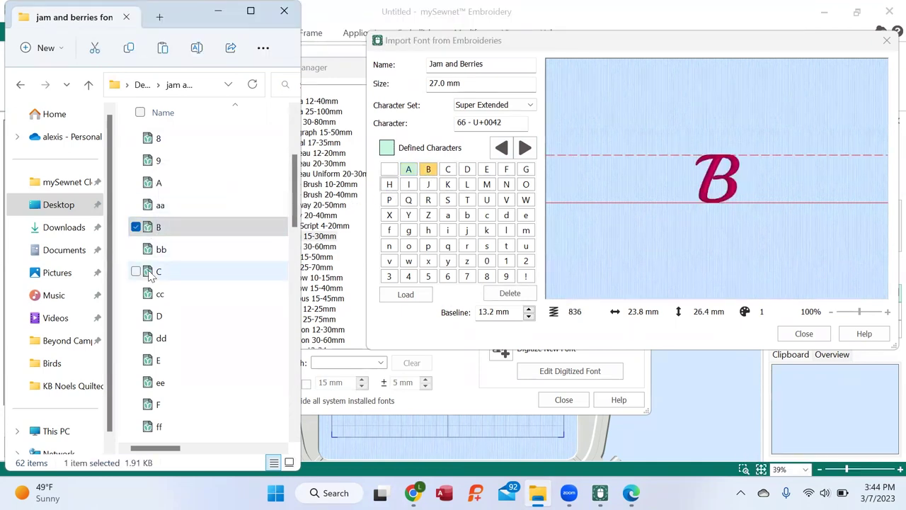
{"action": "left_click_drag", "start_coordinate": [150, 274], "coordinate": [449, 174]}
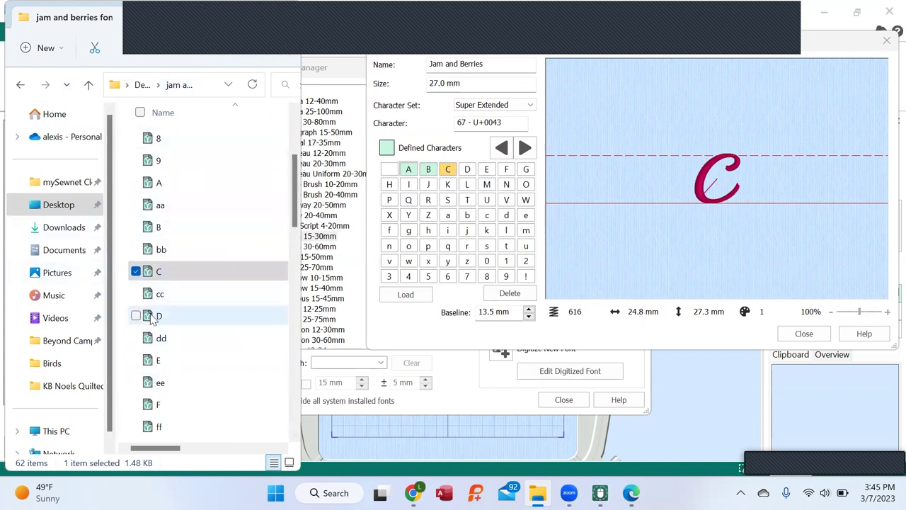
{"action": "left_click_drag", "start_coordinate": [161, 315], "coordinate": [467, 170]}
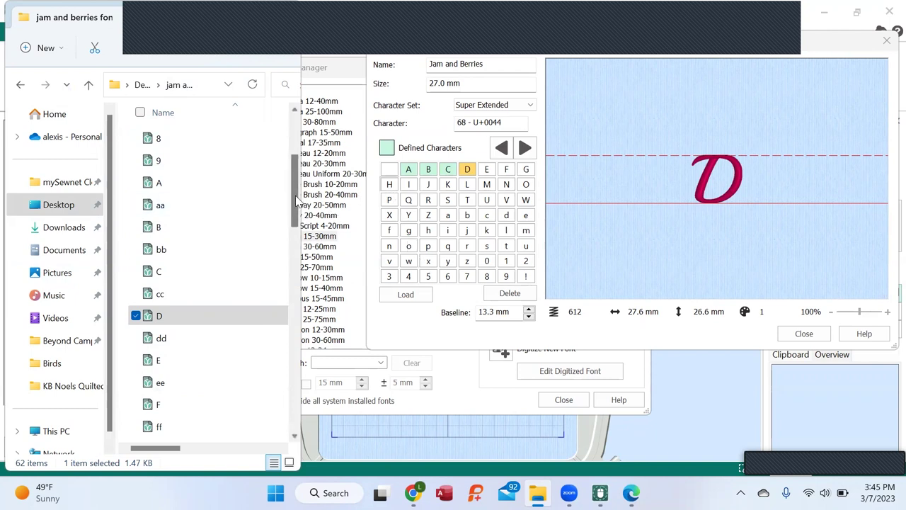
Add the jj file as lowercase j and raise its baseline to 2.6 mm.
{"action": "left_click_drag", "start_coordinate": [295, 201], "coordinate": [292, 273]}
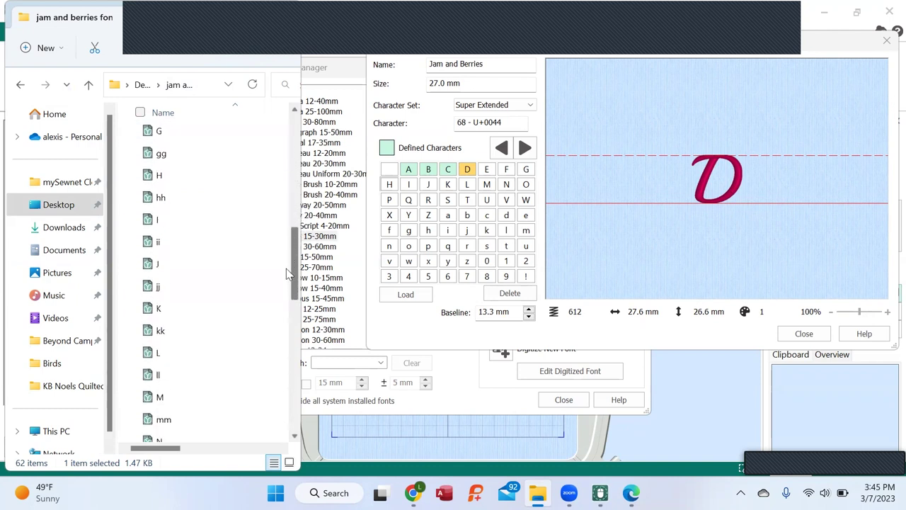
{"action": "left_click", "coordinate": [159, 285]}
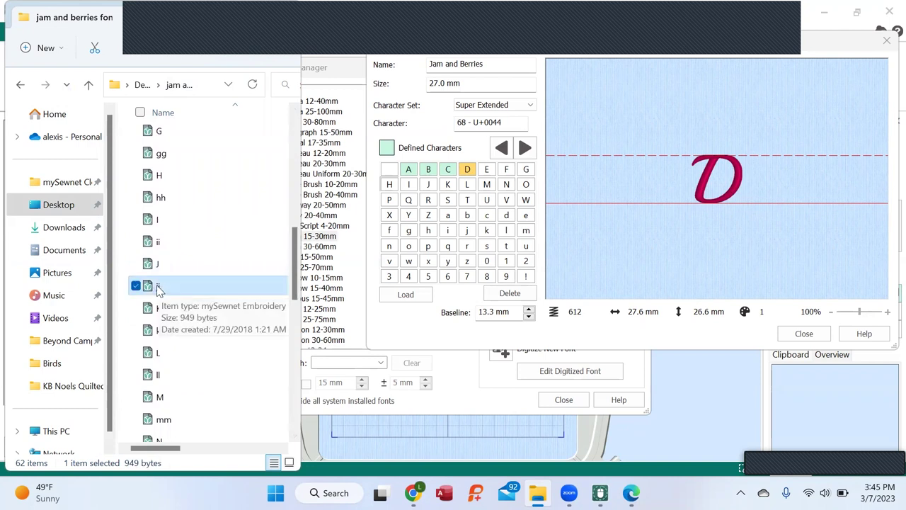
{"action": "left_click_drag", "start_coordinate": [147, 286], "coordinate": [466, 230]}
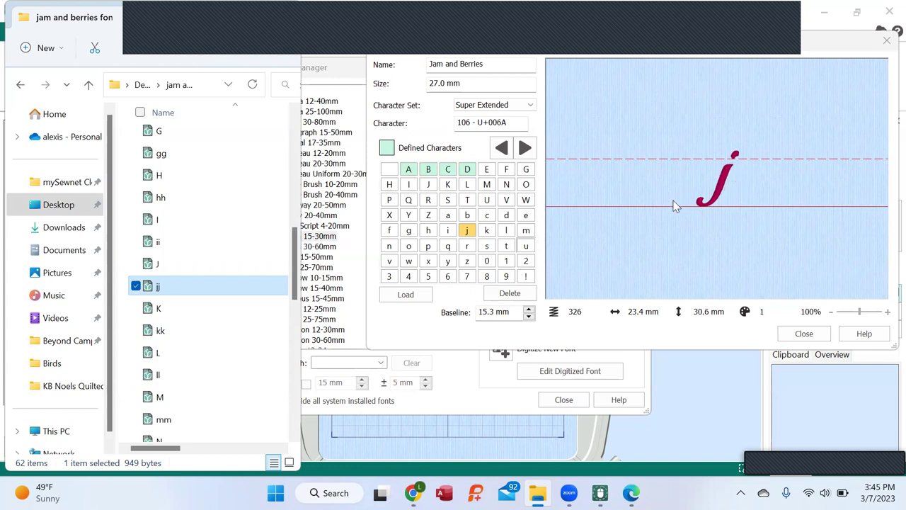
{"action": "left_click_drag", "start_coordinate": [764, 205], "coordinate": [770, 184]}
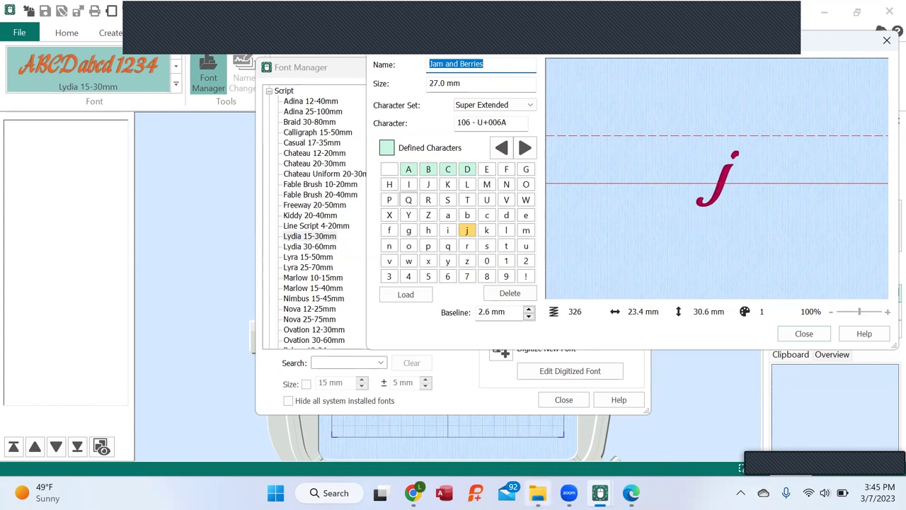
Load the gg file as lowercase g and raise its baseline to 4.4 mm.
{"action": "mouse_move", "coordinate": [538, 492]}
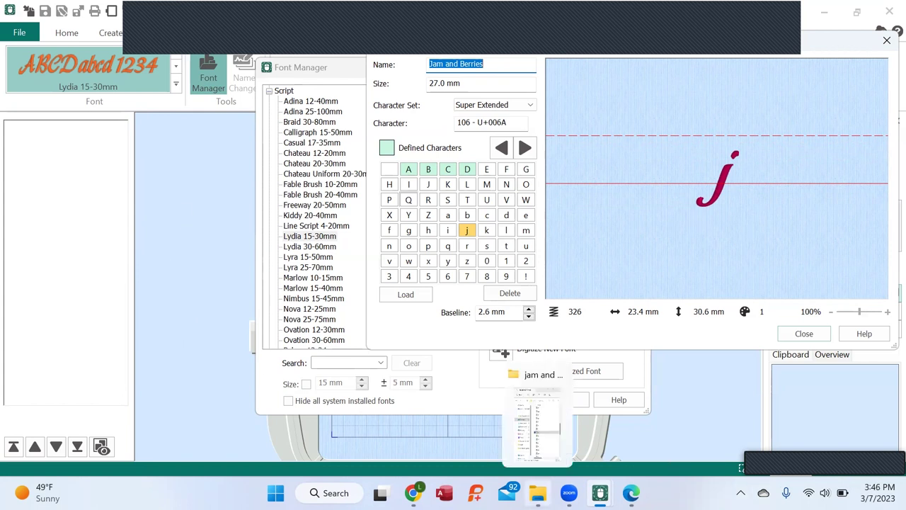
{"action": "left_click", "coordinate": [539, 391]}
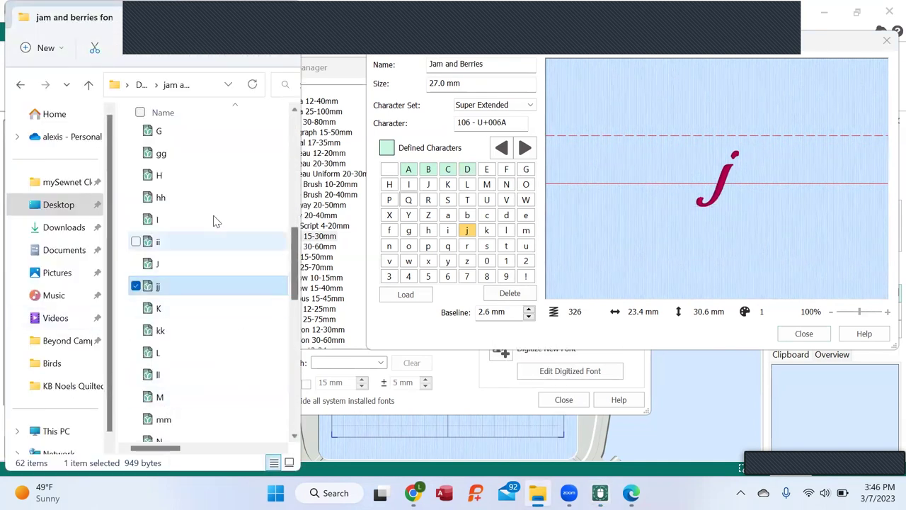
{"action": "left_click", "coordinate": [172, 157]}
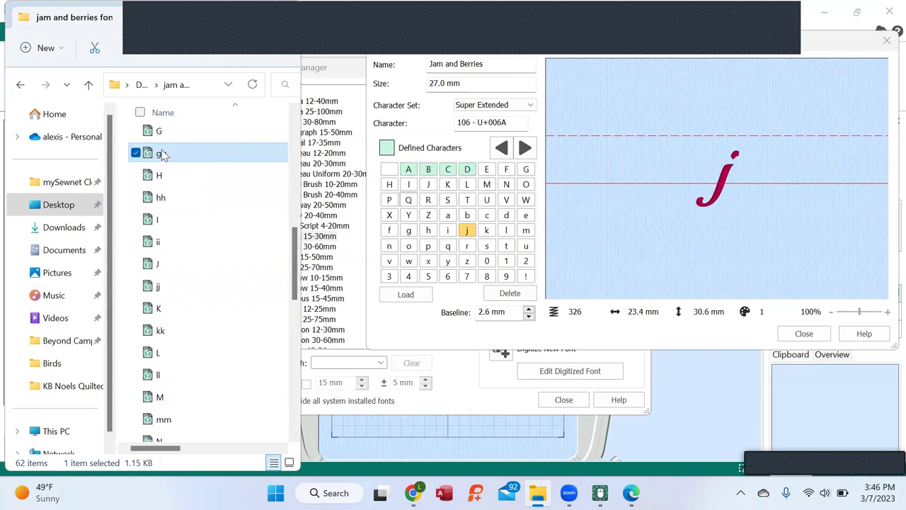
{"action": "left_click_drag", "start_coordinate": [169, 158], "coordinate": [410, 235]}
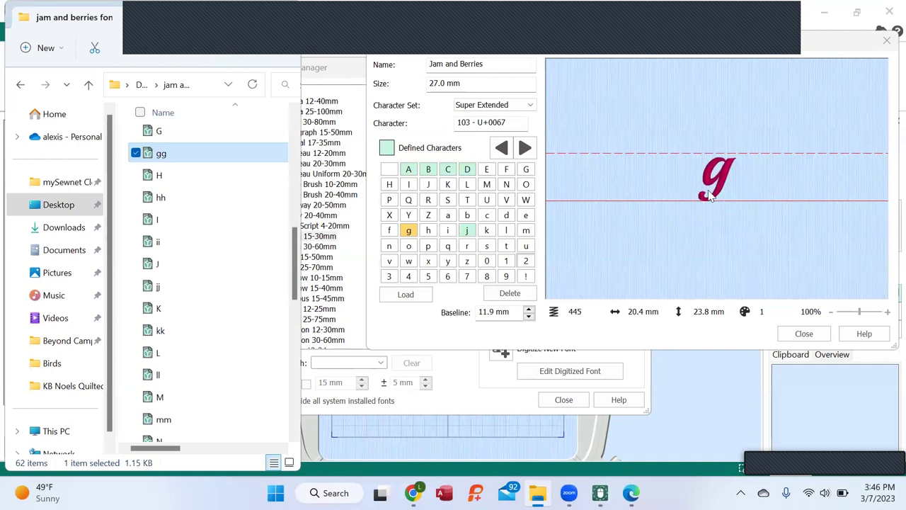
{"action": "left_click_drag", "start_coordinate": [668, 202], "coordinate": [676, 187]}
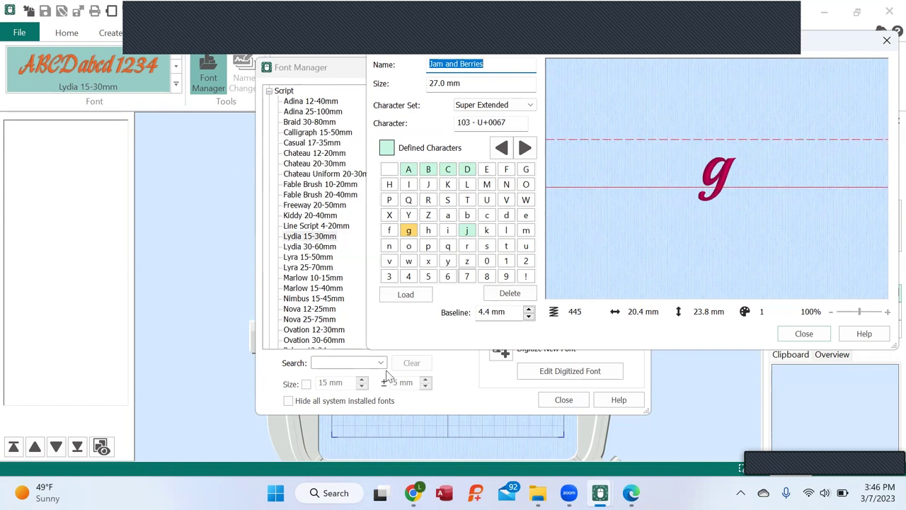
Close the font editor to return to the font management window.
{"action": "mouse_move", "coordinate": [538, 492]}
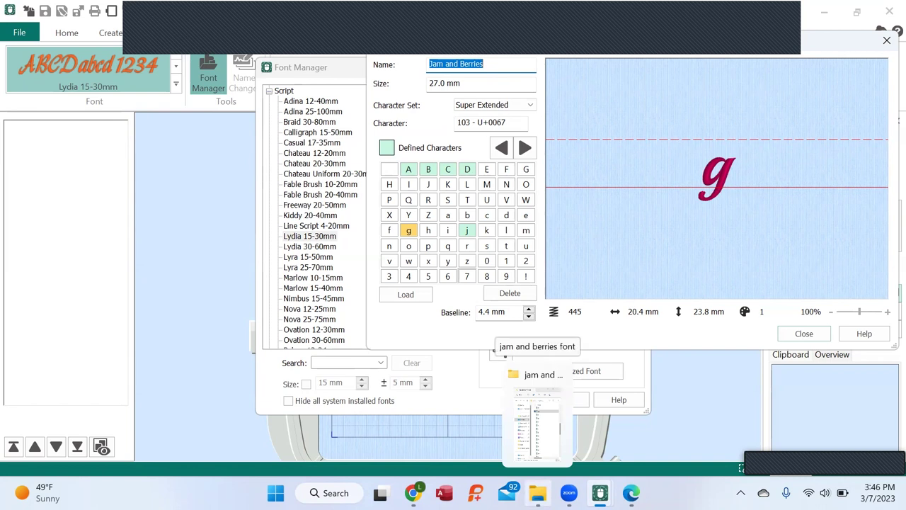
{"action": "left_click", "coordinate": [545, 375]}
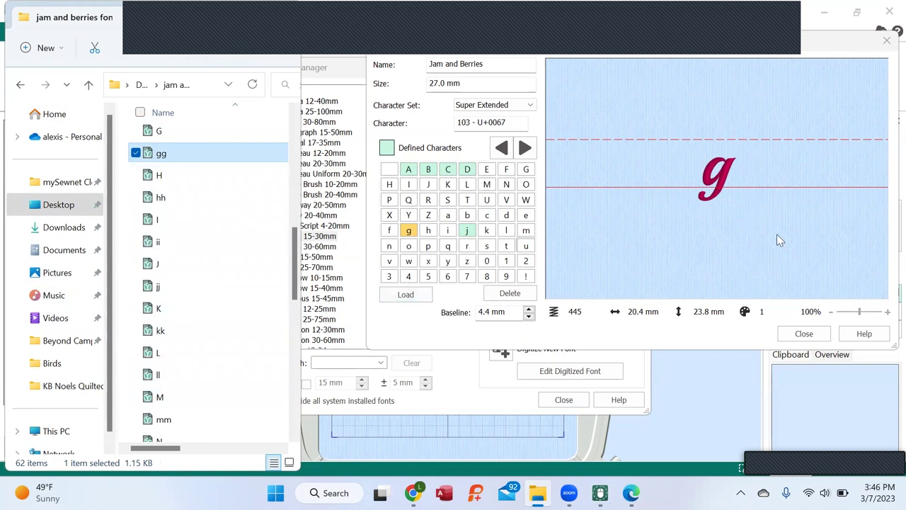
{"action": "left_click", "coordinate": [804, 333]}
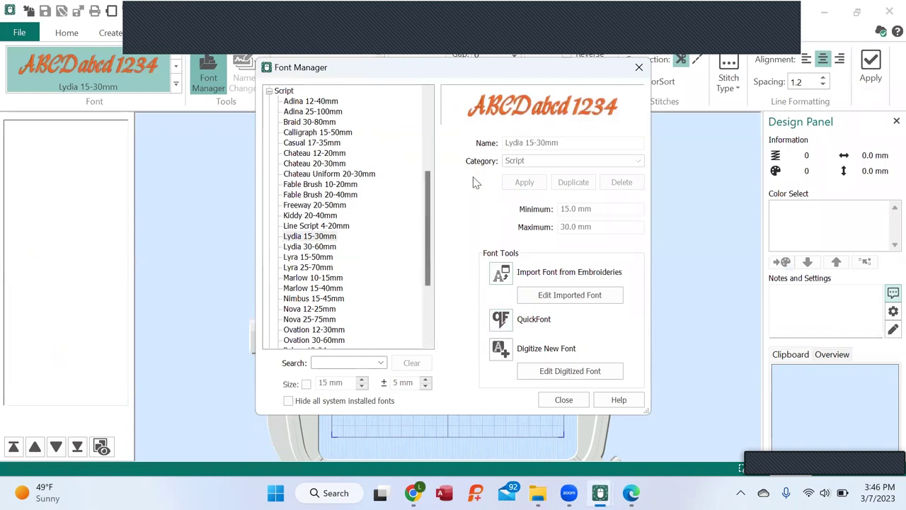
Close Font Manager and choose Jam and Berries from MyFonts as the 27 mm lettering font.
{"action": "left_click", "coordinate": [564, 399]}
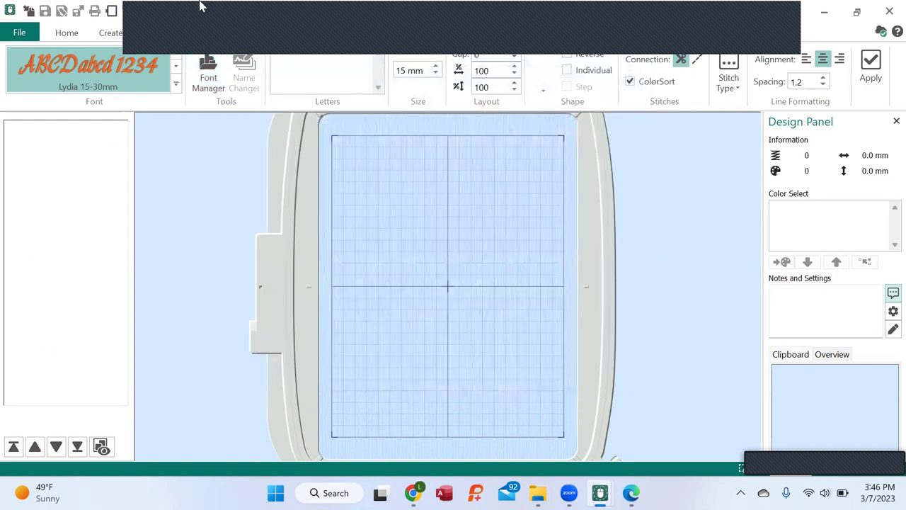
{"action": "left_click", "coordinate": [176, 86]}
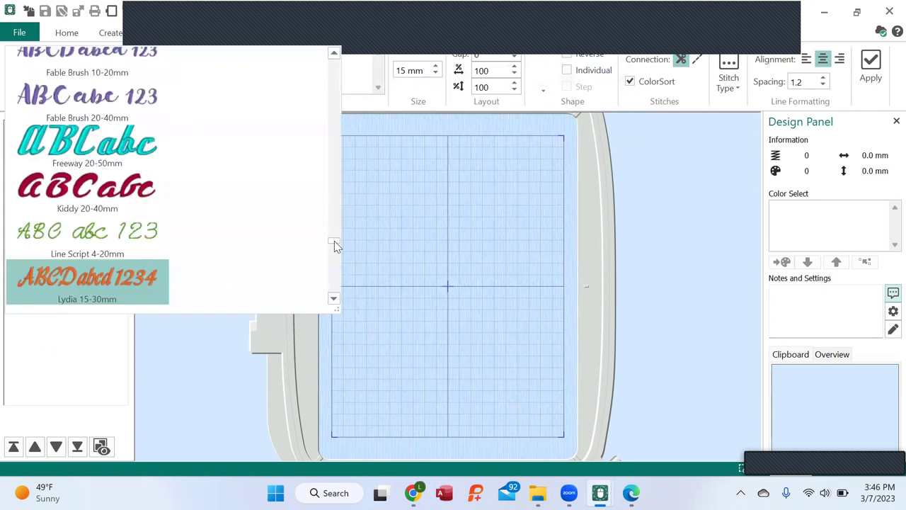
{"action": "left_click_drag", "start_coordinate": [334, 241], "coordinate": [351, 191]}
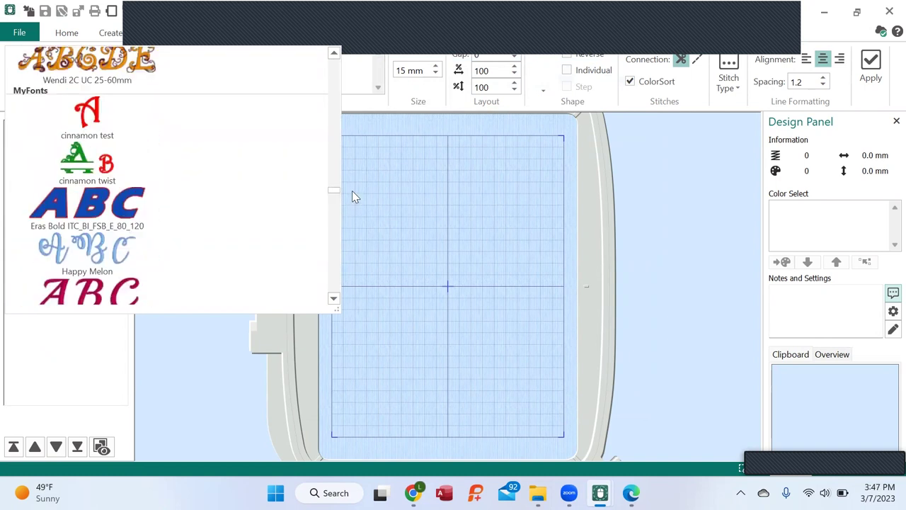
{"action": "left_click", "coordinate": [352, 191]}
{"action": "left_click", "coordinate": [177, 85]}
{"action": "left_click", "coordinate": [333, 301]}
{"action": "left_click", "coordinate": [334, 300]}
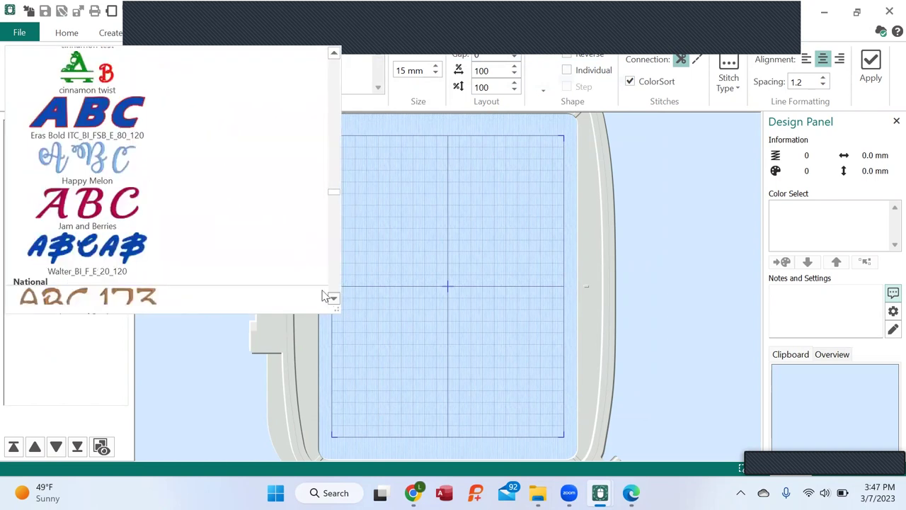
{"action": "left_click", "coordinate": [114, 203]}
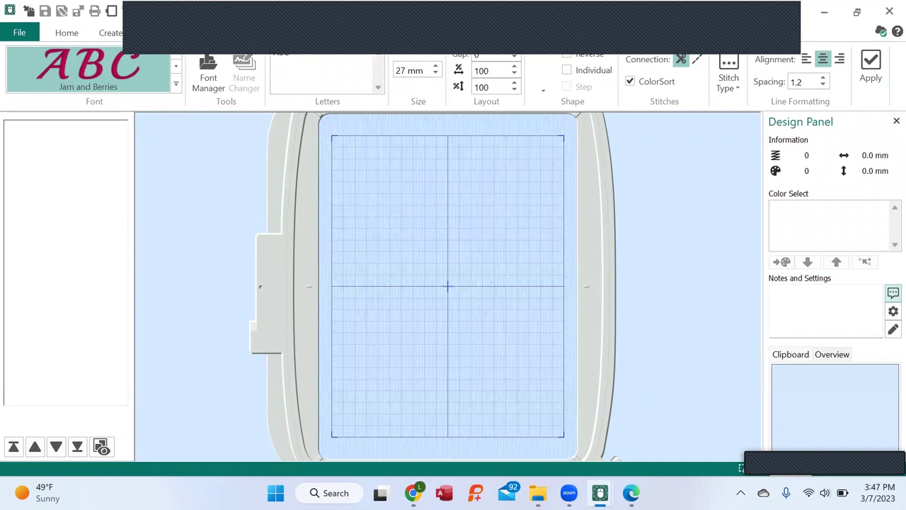
Apply 'ABC' in Jam and Berries to the centre of the hoop, then deselect it.
{"action": "left_click", "coordinate": [870, 67]}
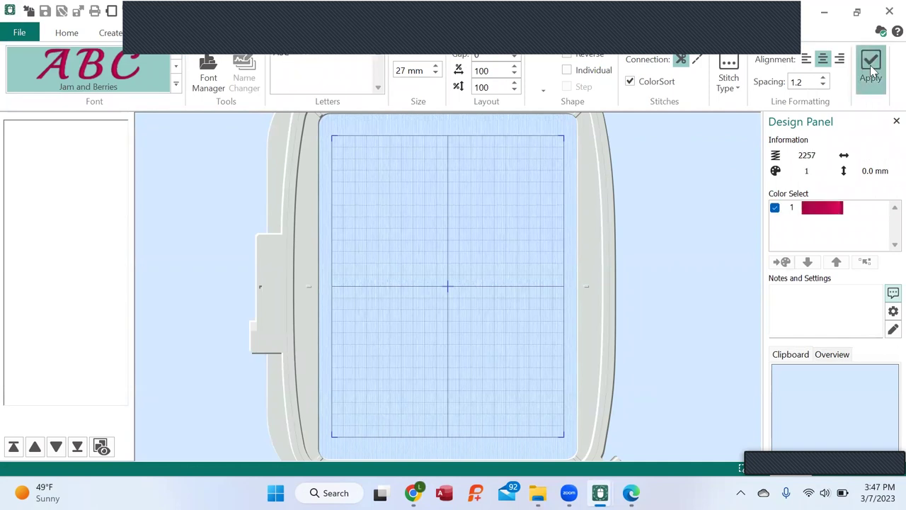
{"action": "left_click", "coordinate": [445, 321]}
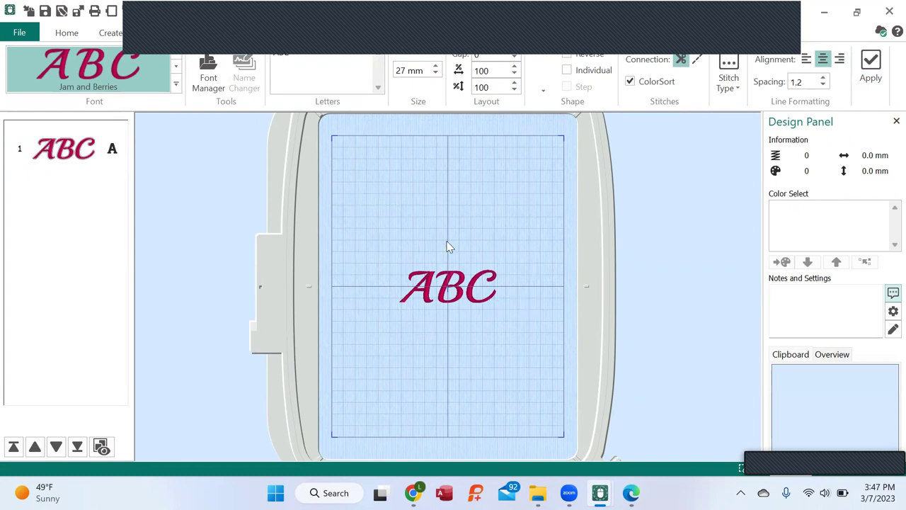
Reopen Jam and Berries in the imported-font editor via Font Manager.
{"action": "left_click", "coordinate": [205, 78]}
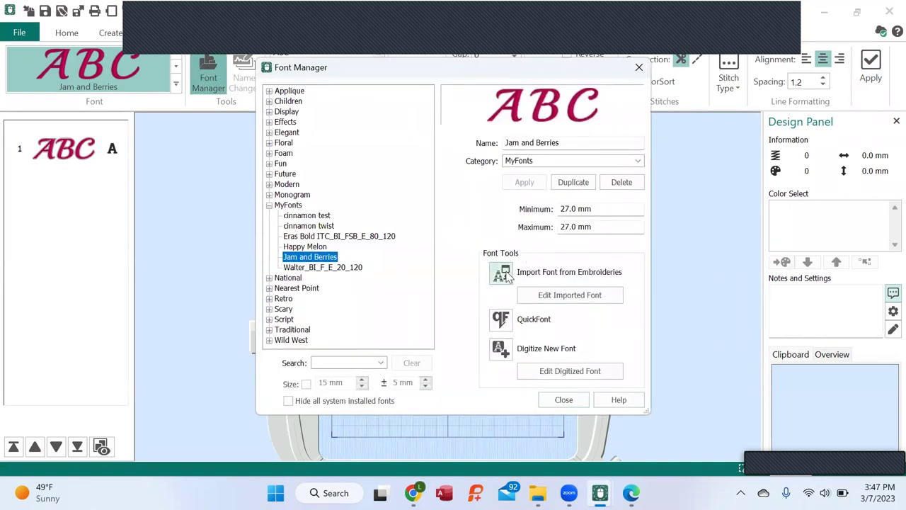
{"action": "left_click", "coordinate": [574, 296]}
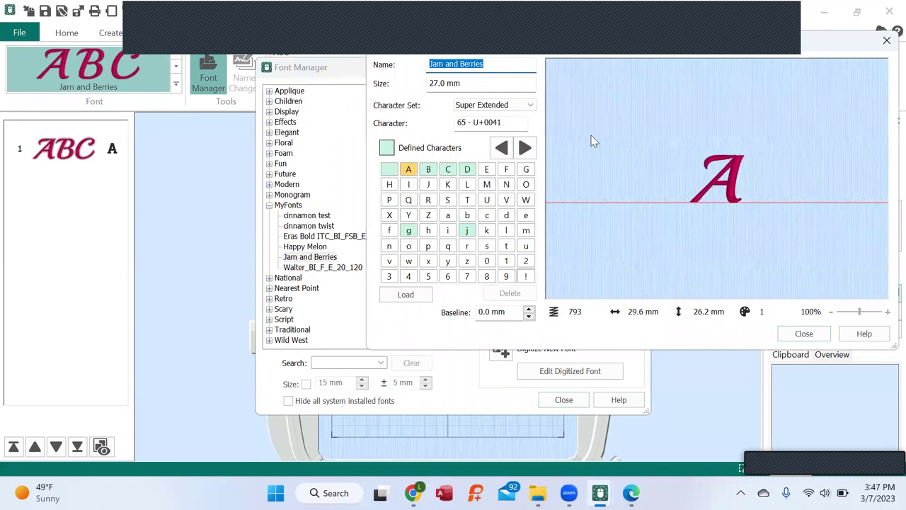
{"action": "mouse_move", "coordinate": [538, 493]}
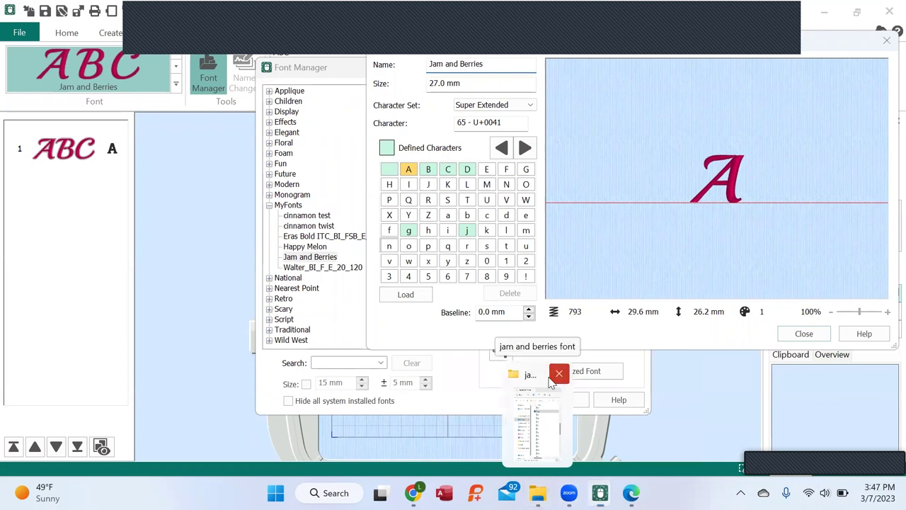
Drag the aa and bb files from the jam and berries font folder onto lowercase a and b.
{"action": "left_click", "coordinate": [538, 493]}
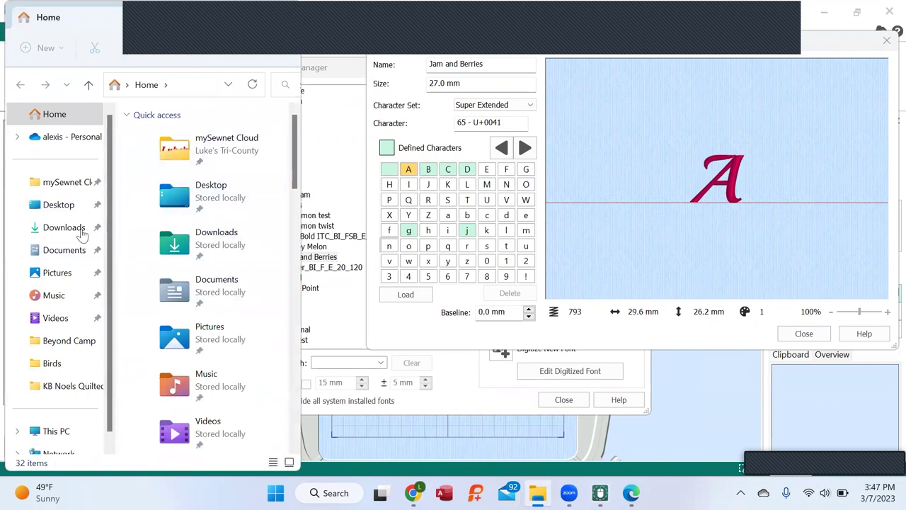
{"action": "left_click", "coordinate": [67, 206]}
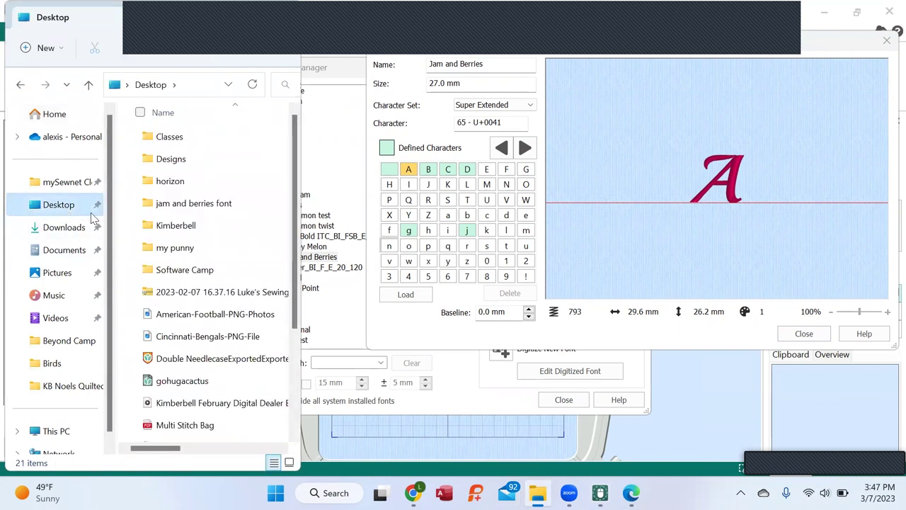
{"action": "double_click", "coordinate": [178, 204]}
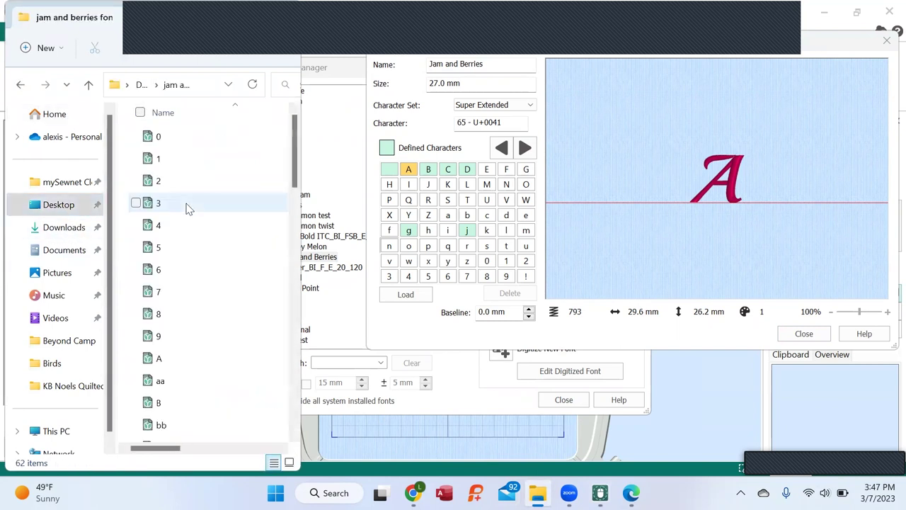
{"action": "left_click", "coordinate": [149, 382]}
{"action": "left_click_drag", "start_coordinate": [149, 382], "coordinate": [448, 216]}
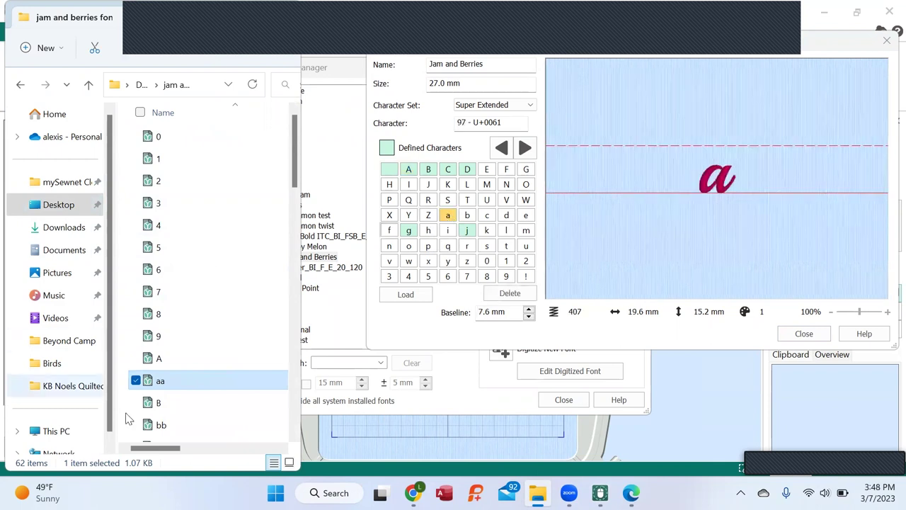
{"action": "left_click", "coordinate": [160, 424]}
{"action": "left_click_drag", "start_coordinate": [224, 364], "coordinate": [466, 216]}
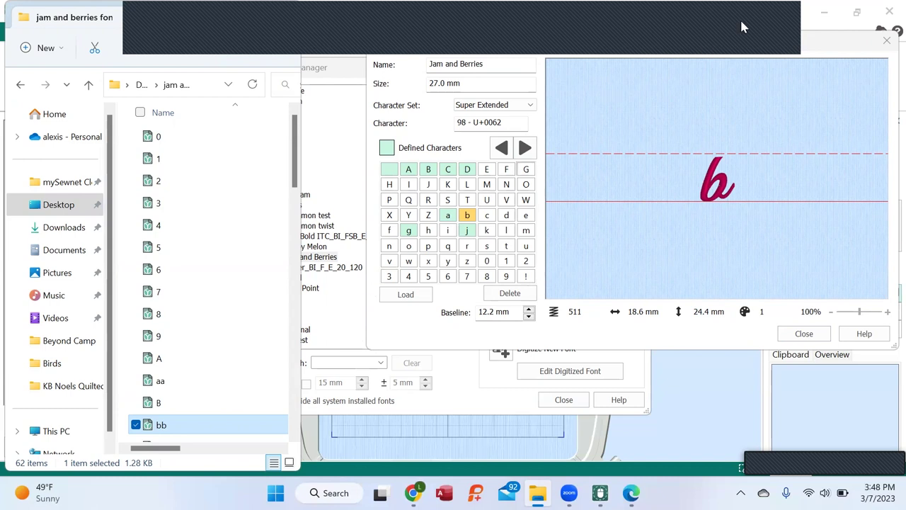
{"action": "left_click", "coordinate": [731, 48]}
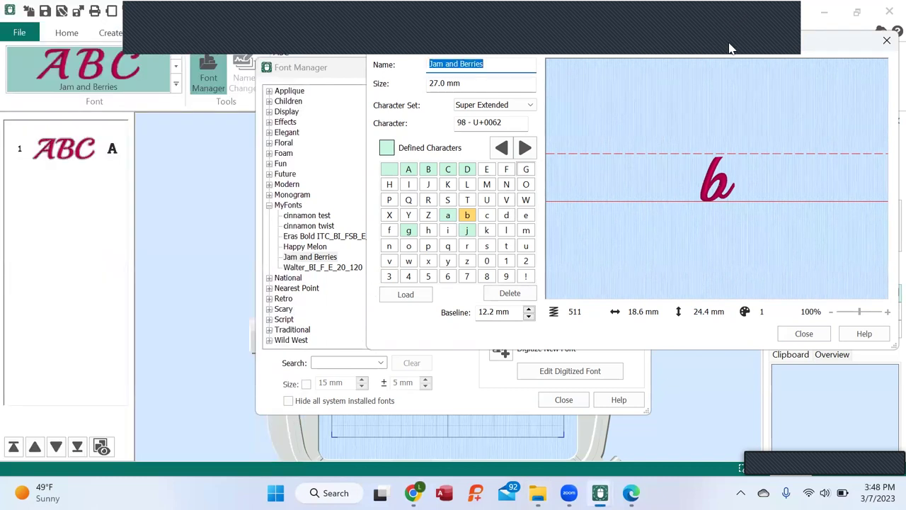